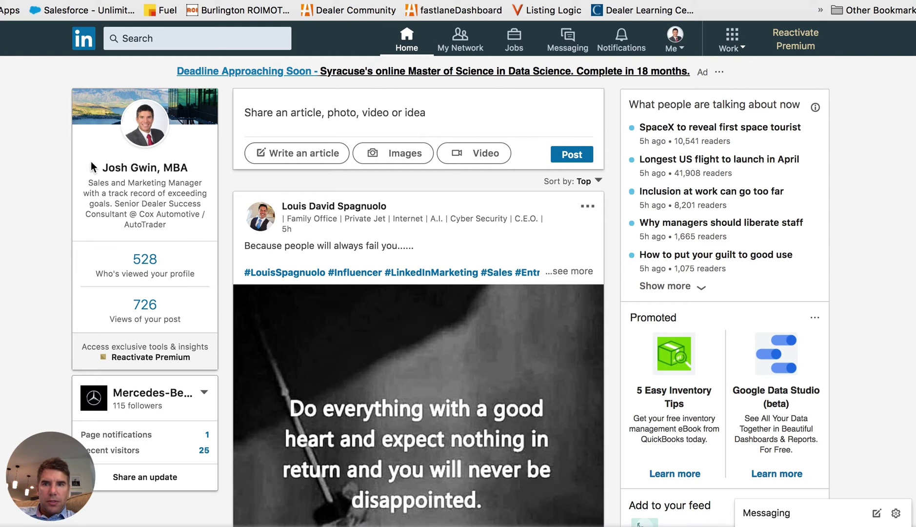
Step: Open your own profile page from your name in the home feed's profile card
click(145, 168)
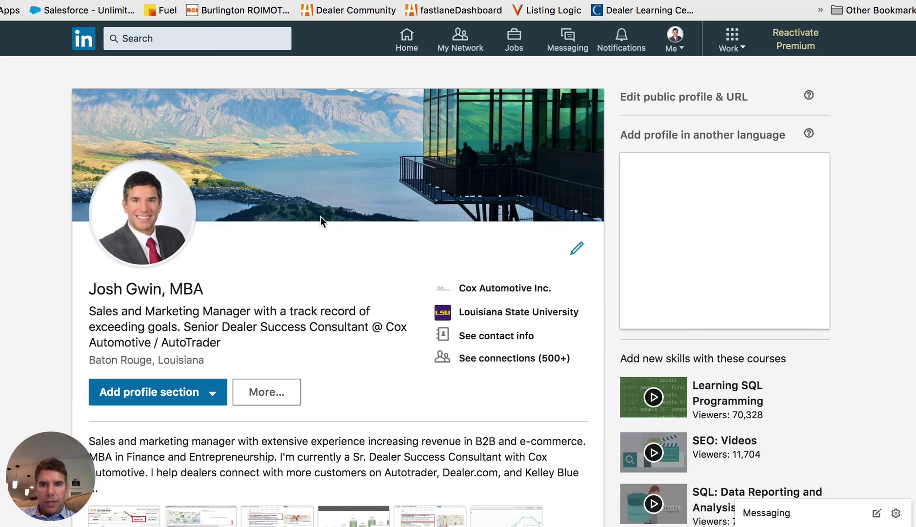
scroll(348, 199, down, 1)
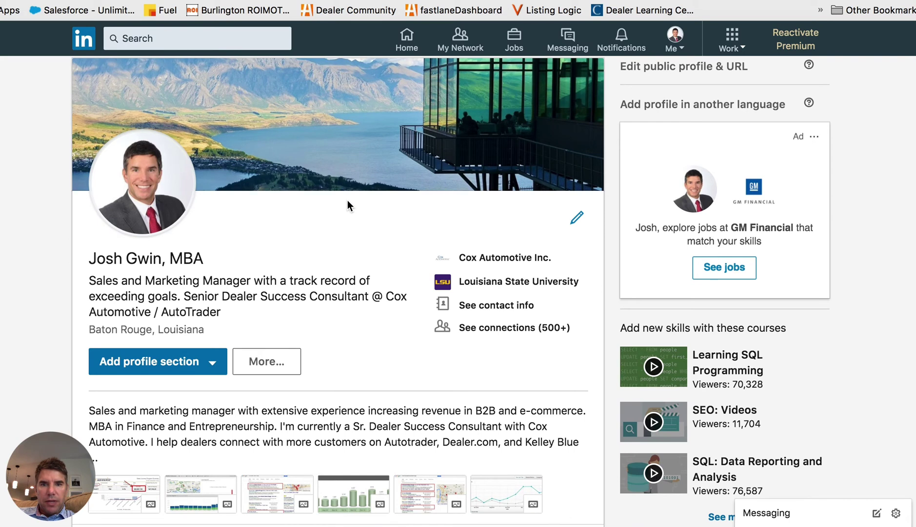
scroll(348, 204, down, 2)
scroll(348, 204, down, 1)
scroll(334, 208, up, 3)
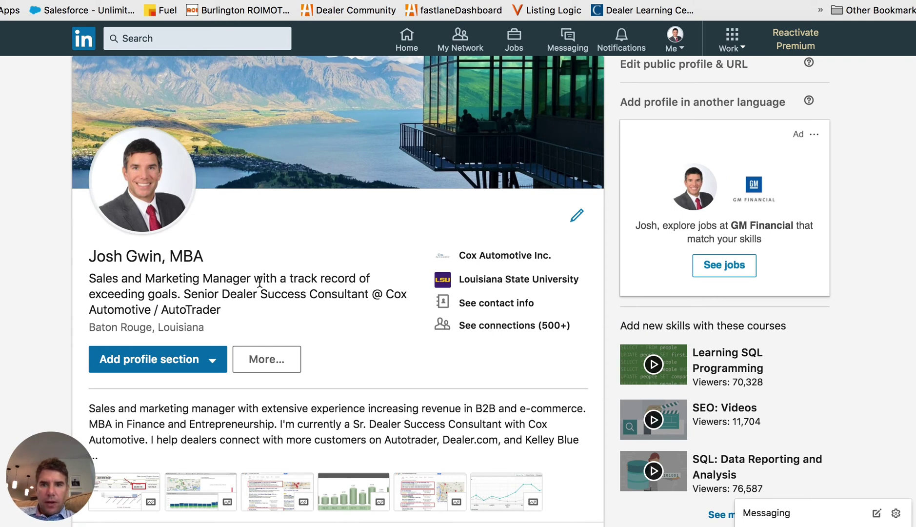
mouse_move(222, 308)
mouse_down()
mouse_move(126, 288)
mouse_move(89, 268)
mouse_move(90, 278)
mouse_move(219, 311)
mouse_up()
click(89, 277)
click(221, 311)
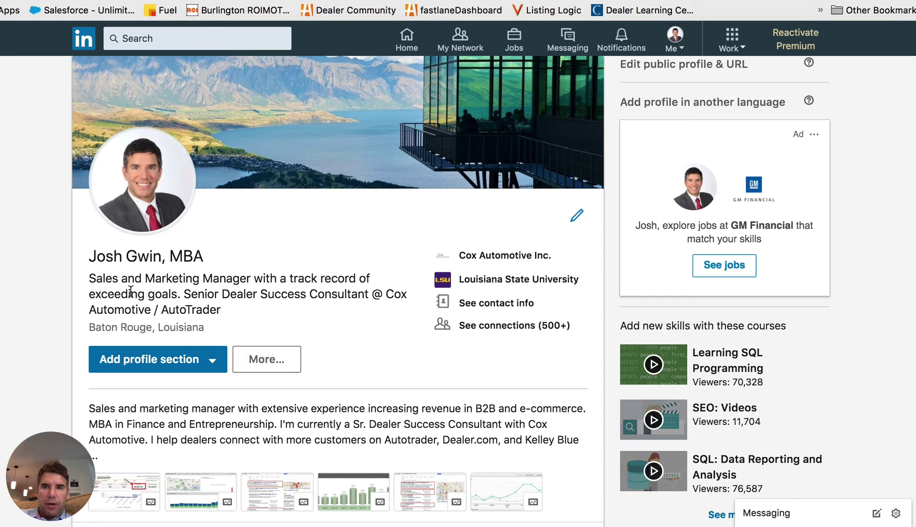
drag(185, 294, 234, 316)
click(233, 316)
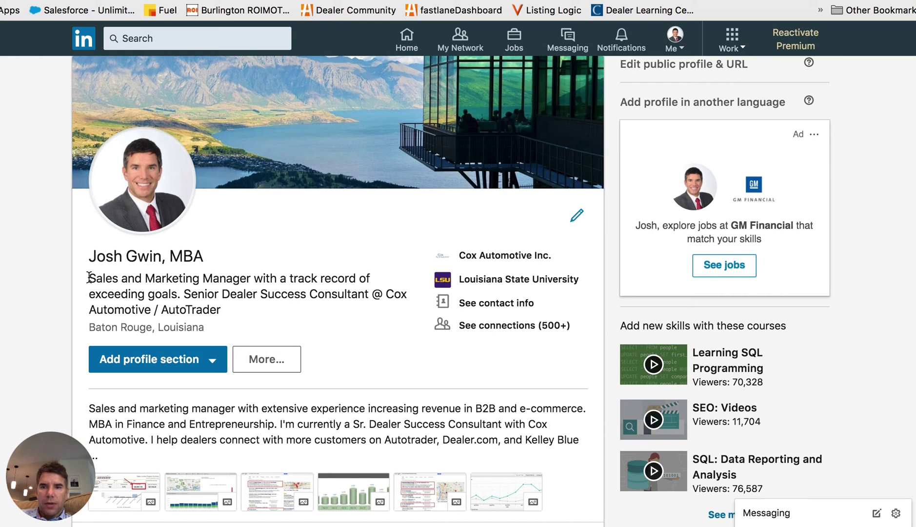
drag(89, 277, 251, 274)
click(251, 275)
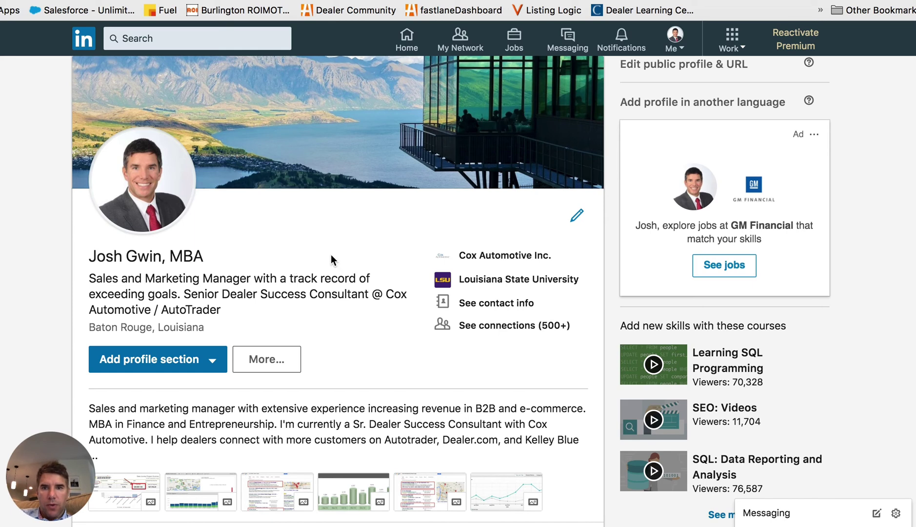
scroll(332, 264, down, 4)
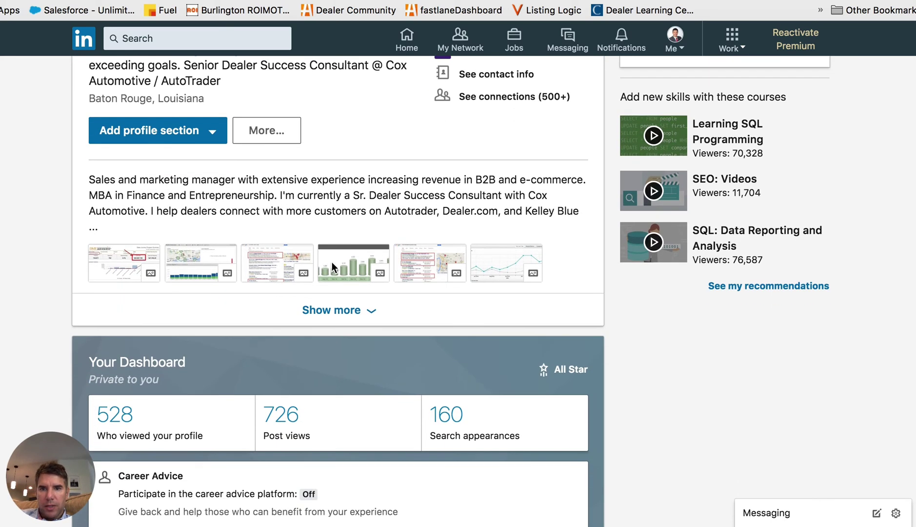
Step: Expand the profile summary with Show more and scroll down to its SKILLS list
click(336, 310)
scroll(366, 307, down, 1)
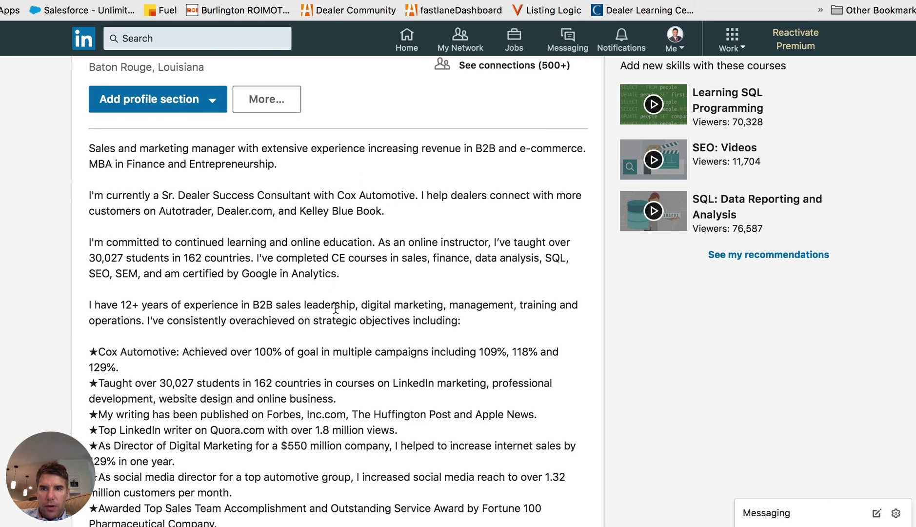
scroll(267, 308, up, 1)
scroll(266, 309, up, 2)
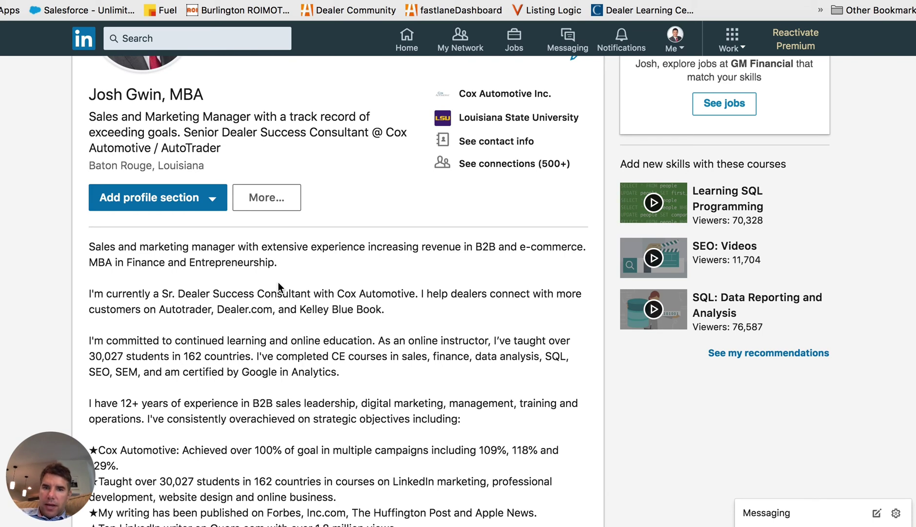
scroll(279, 283, down, 2)
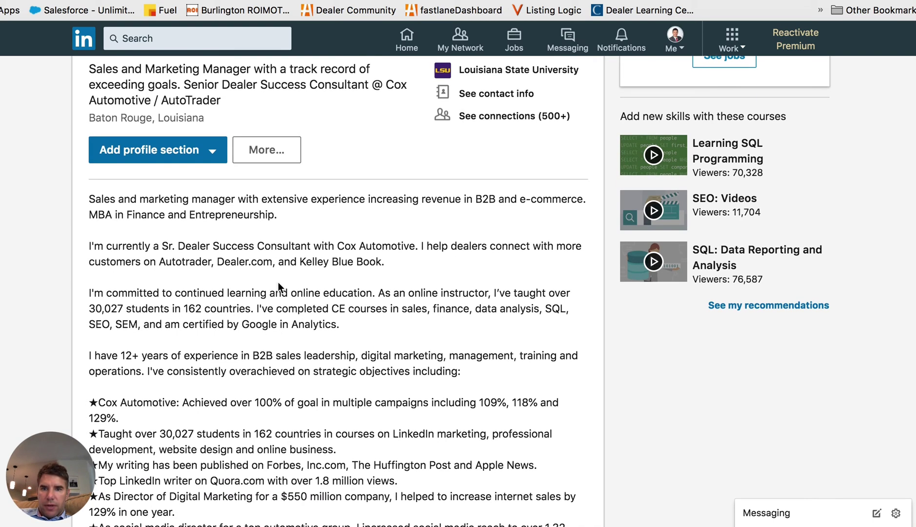
scroll(278, 282, down, 10)
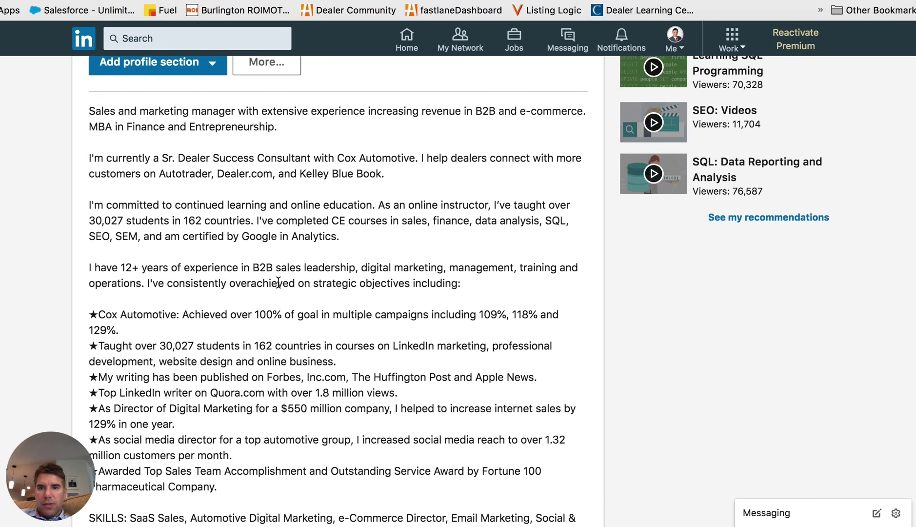
scroll(279, 282, down, 1)
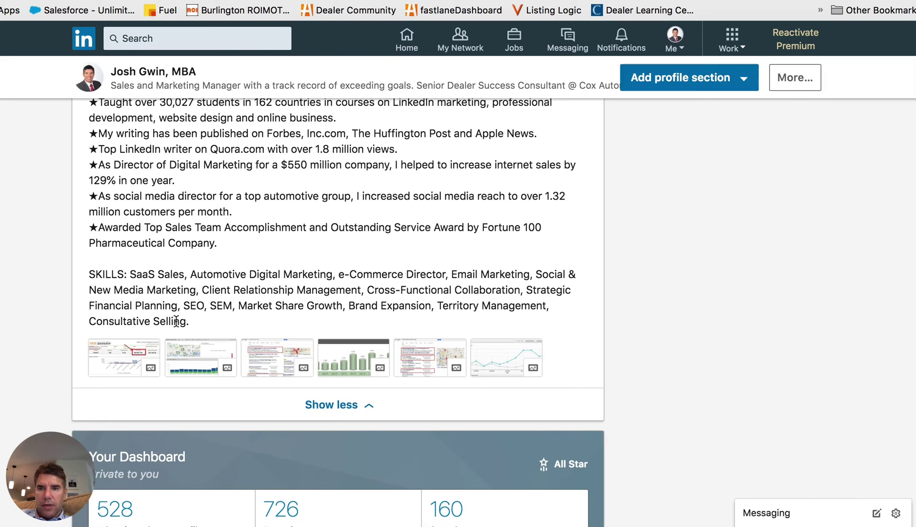
Step: Highlight the SKILLS paragraph, then the Automotive Digital Marketing skill, clearing each highlight afterward
drag(189, 321, 90, 273)
click(89, 273)
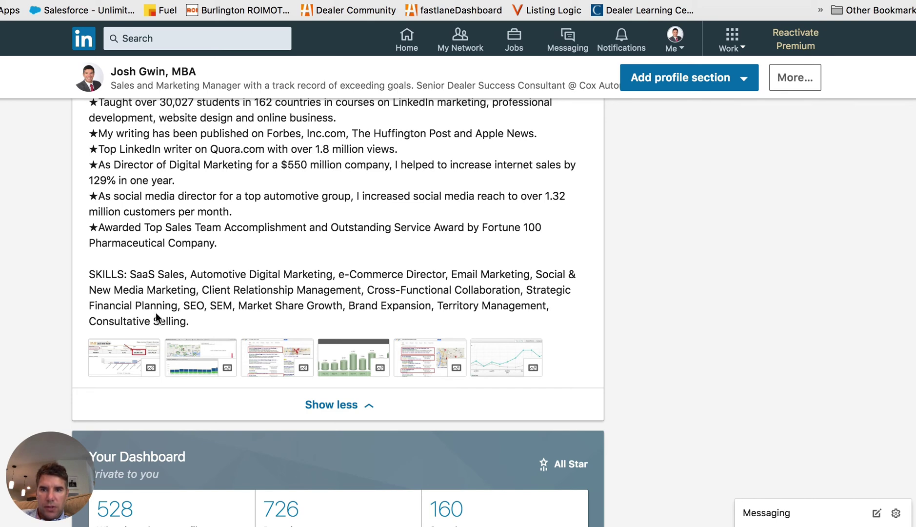
click(188, 321)
drag(188, 322, 91, 273)
click(91, 273)
click(189, 321)
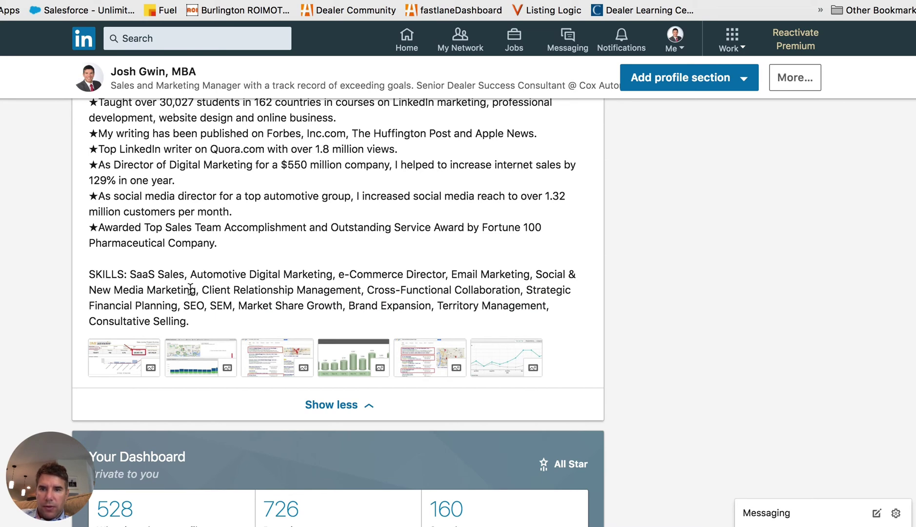
drag(190, 274, 332, 272)
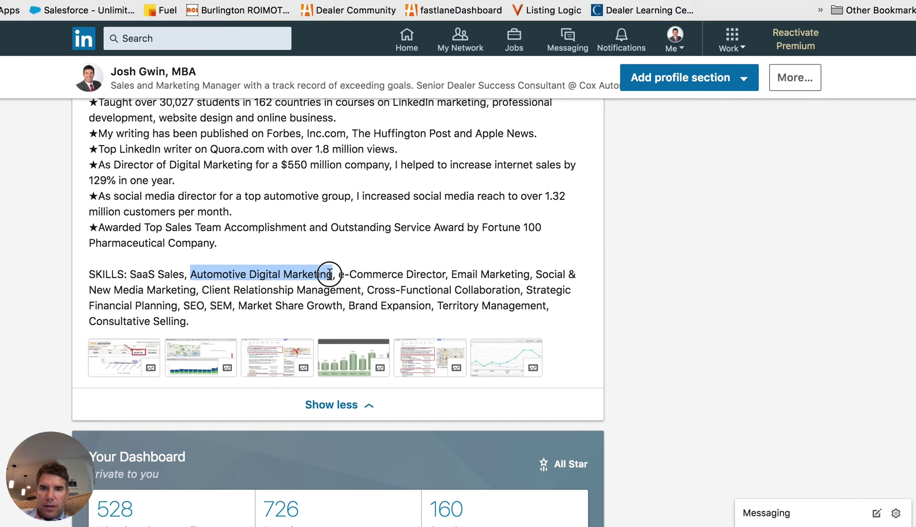
click(331, 272)
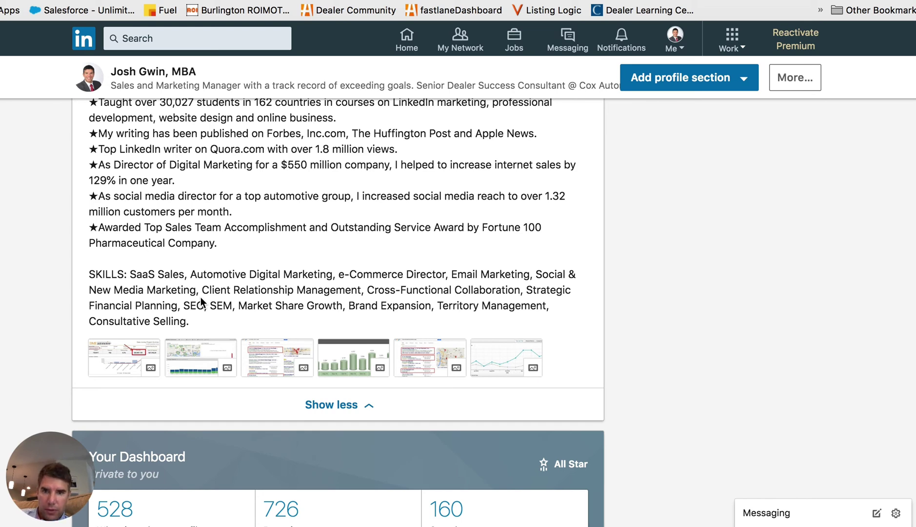
Step: Return to the top of the profile and open the intro editor
scroll(201, 297, up, 8)
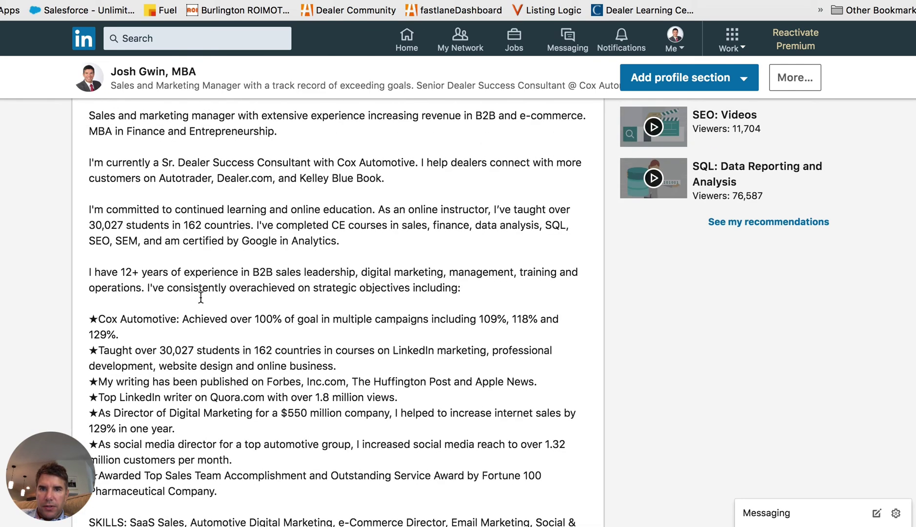
scroll(217, 289, up, 4)
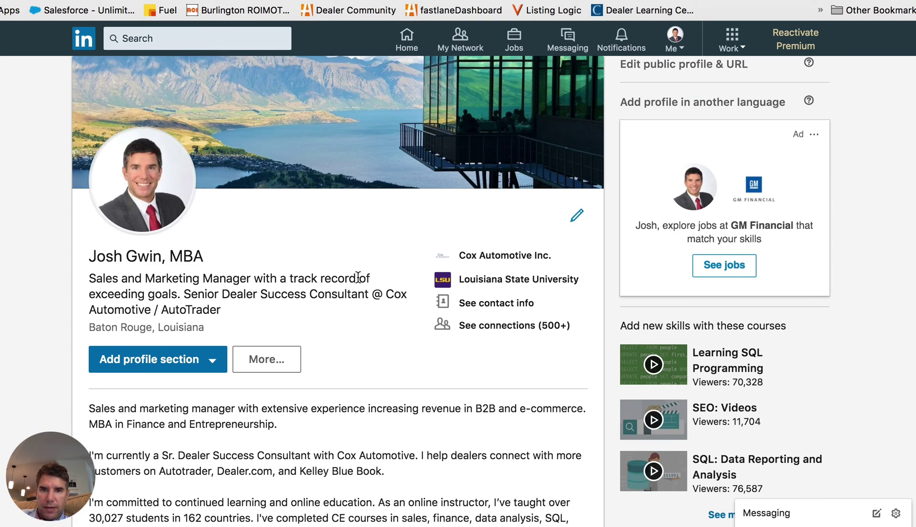
click(578, 217)
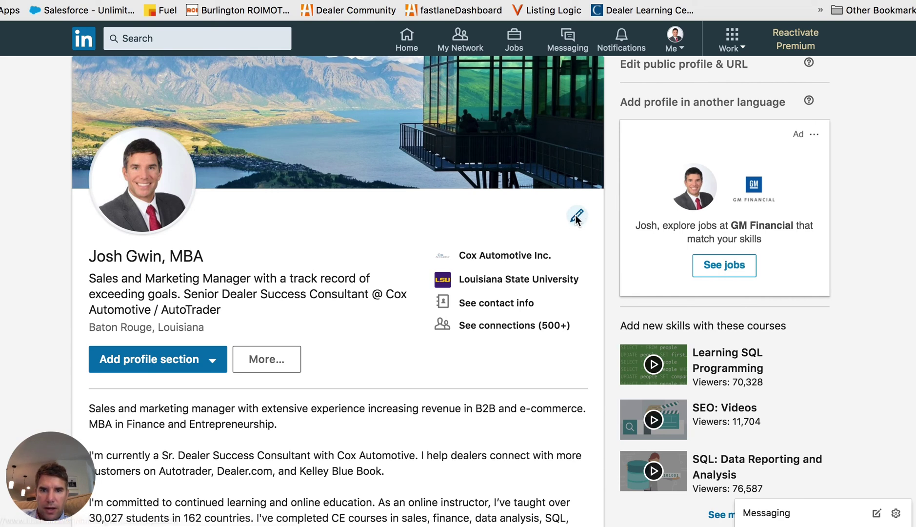
Step: Open the Edit intro dialog and place the caret in the headline text
click(437, 285)
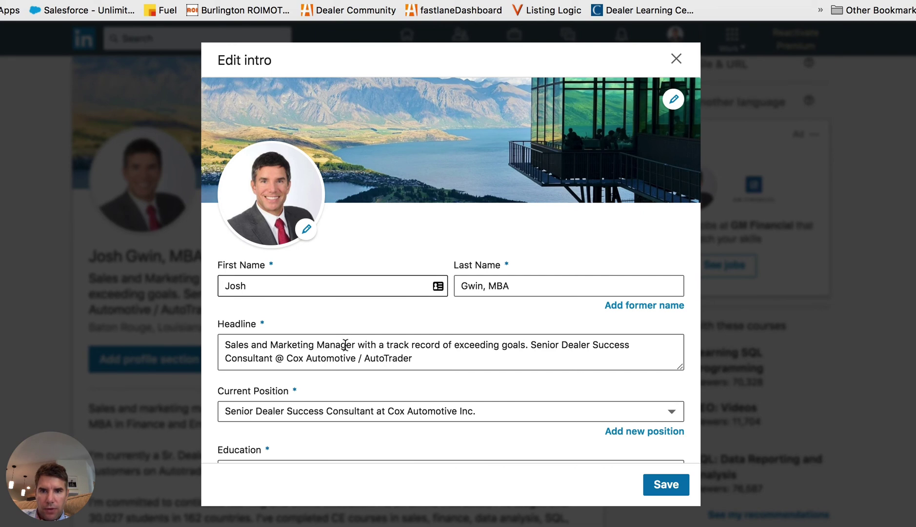
click(414, 358)
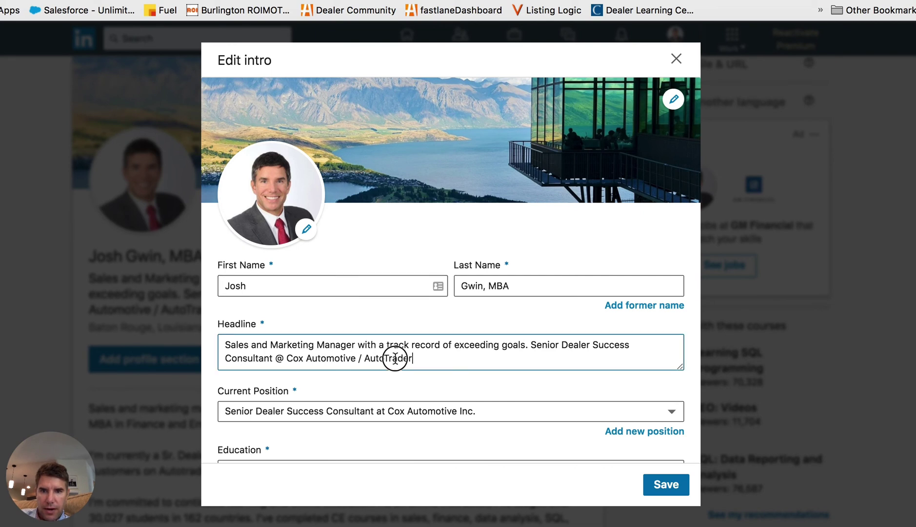
shift+click(312, 352)
click(312, 352)
Step: Scroll the Edit intro fields down to the summary's SKILLS list ending with 'Consultative Selling'
scroll(313, 353, down, 3)
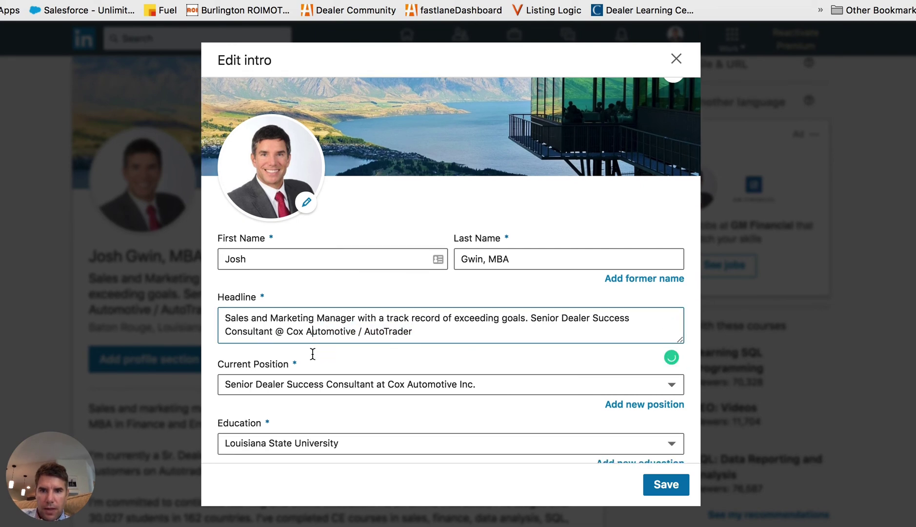
scroll(312, 353, down, 3)
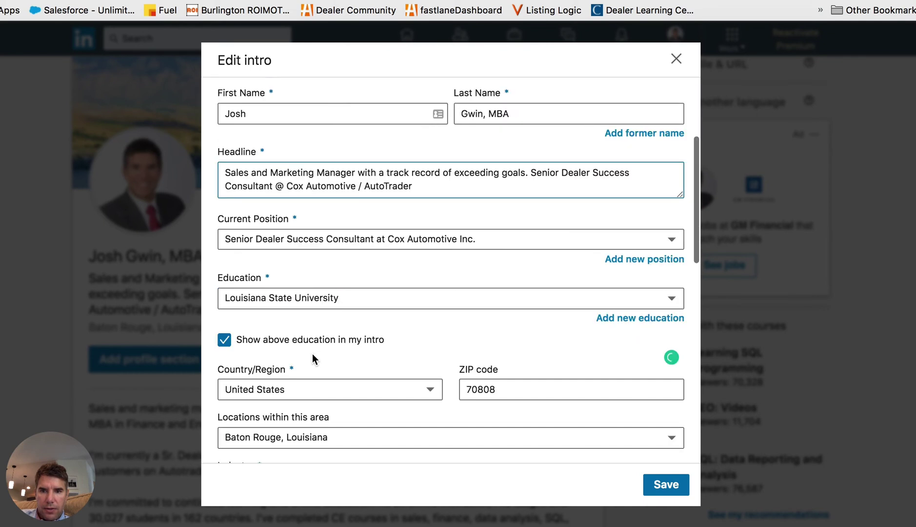
scroll(312, 354, down, 5)
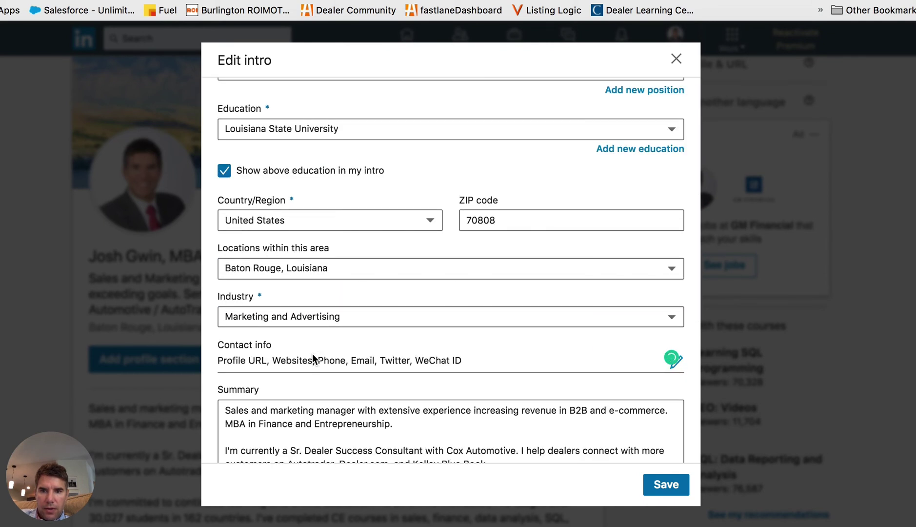
scroll(312, 360, down, 3)
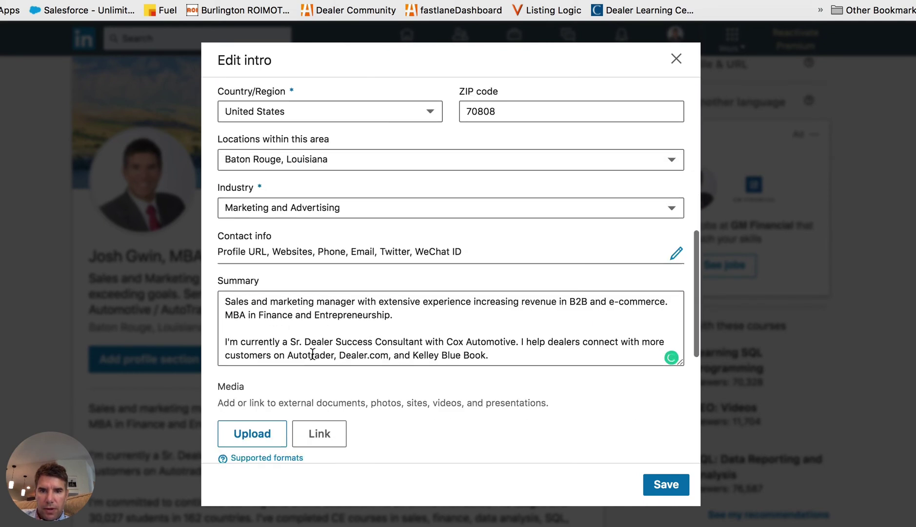
scroll(331, 303, down, 3)
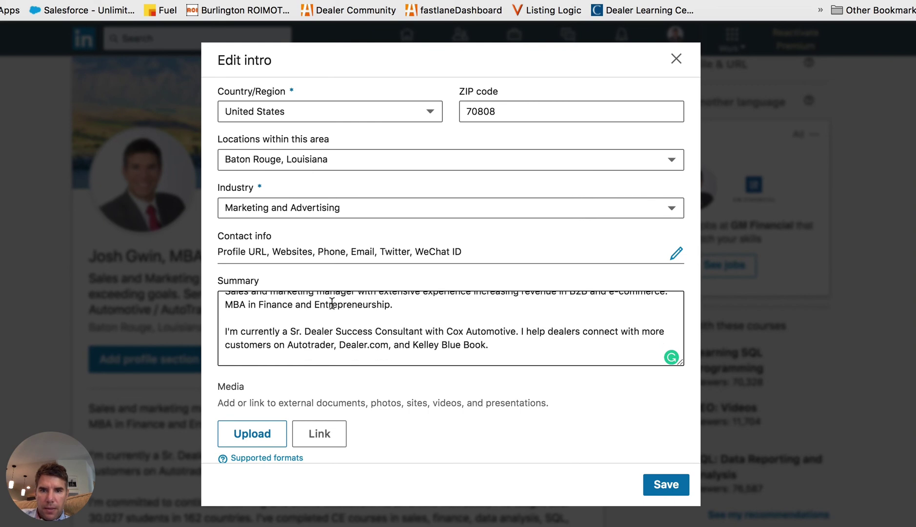
scroll(332, 303, down, 10)
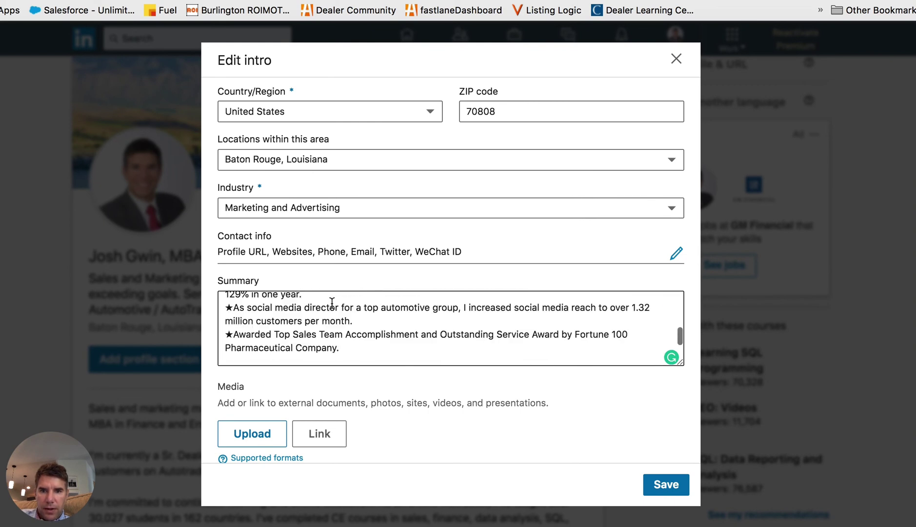
scroll(332, 303, down, 3)
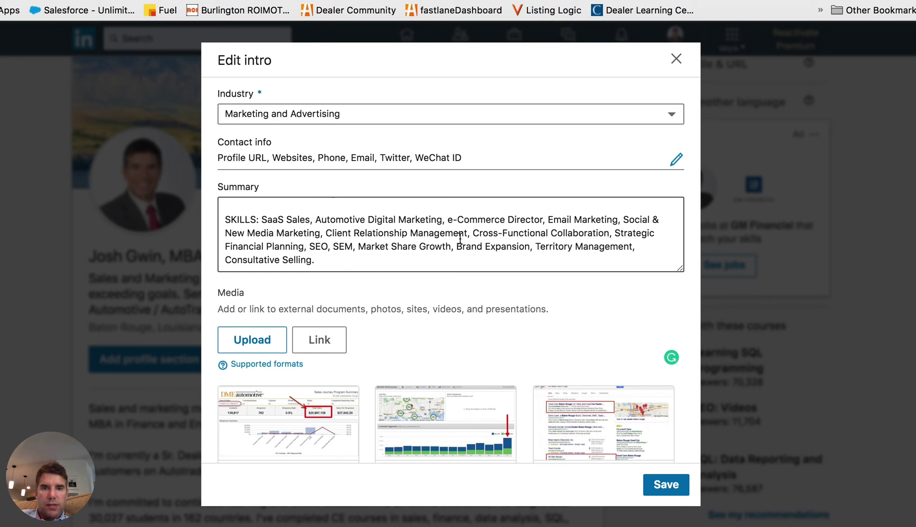
click(677, 59)
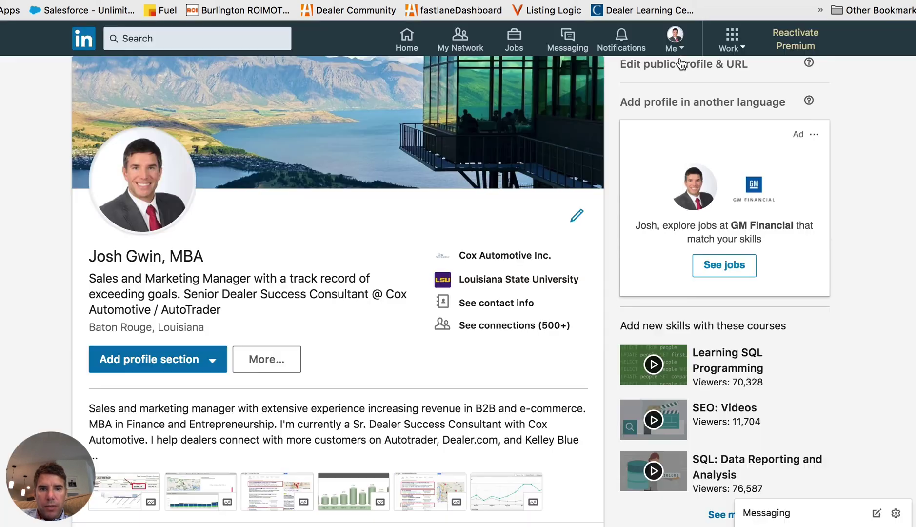
scroll(343, 250, down, 10)
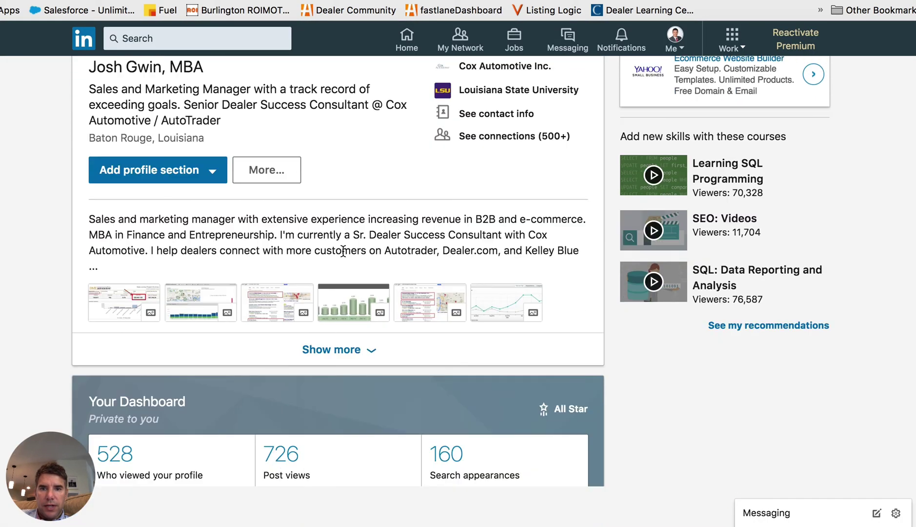
scroll(344, 256, down, 4)
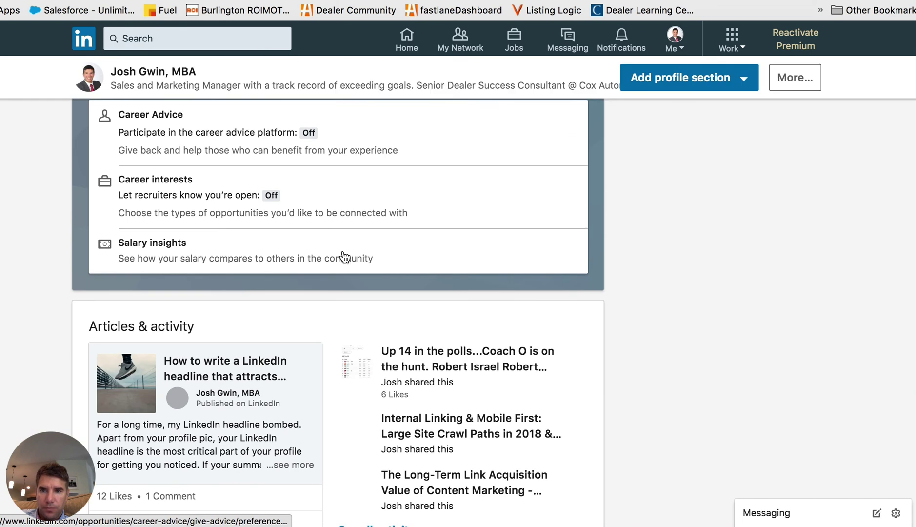
scroll(343, 256, down, 6)
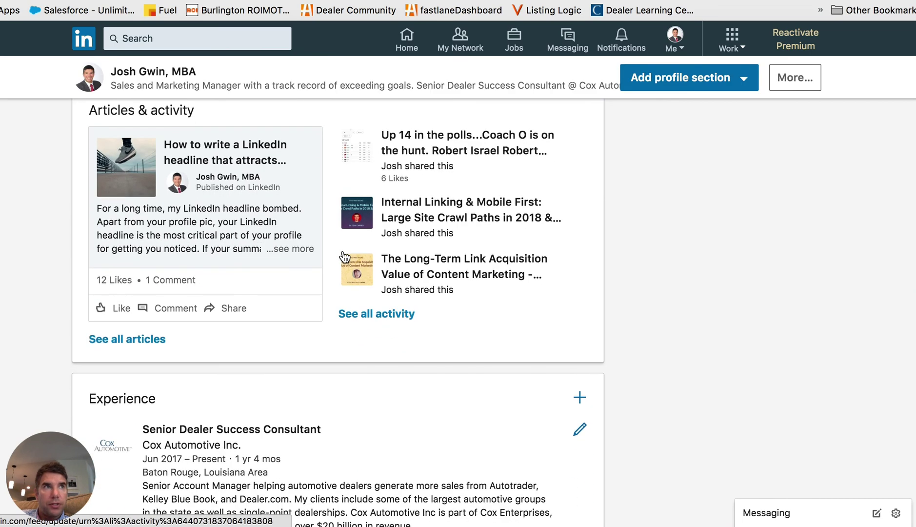
scroll(345, 257, down, 7)
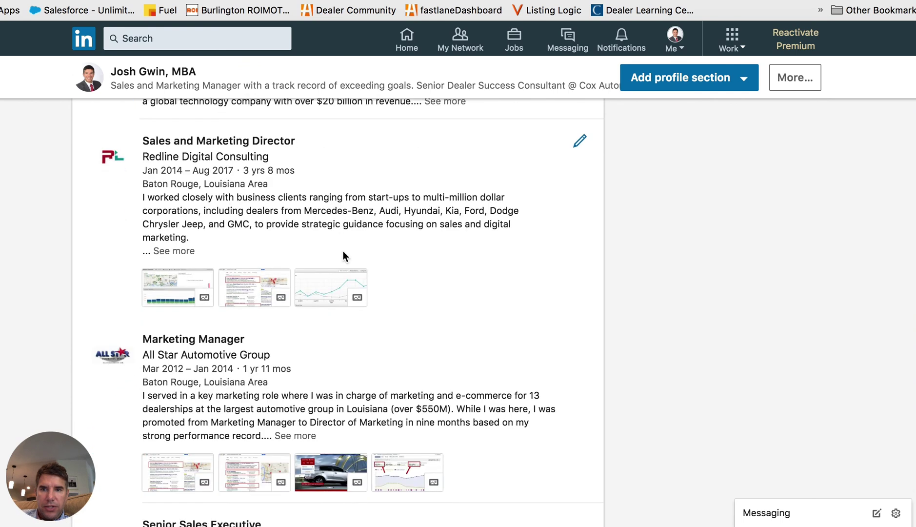
Step: Expand the full descriptions of the Redline Digital Consulting and Senior DSC entries
click(177, 250)
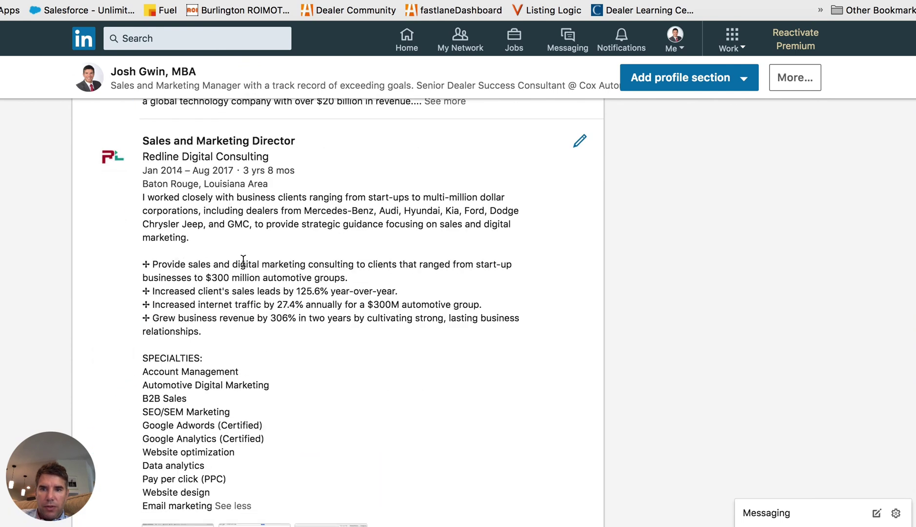
scroll(243, 261, down, 2)
scroll(243, 260, up, 6)
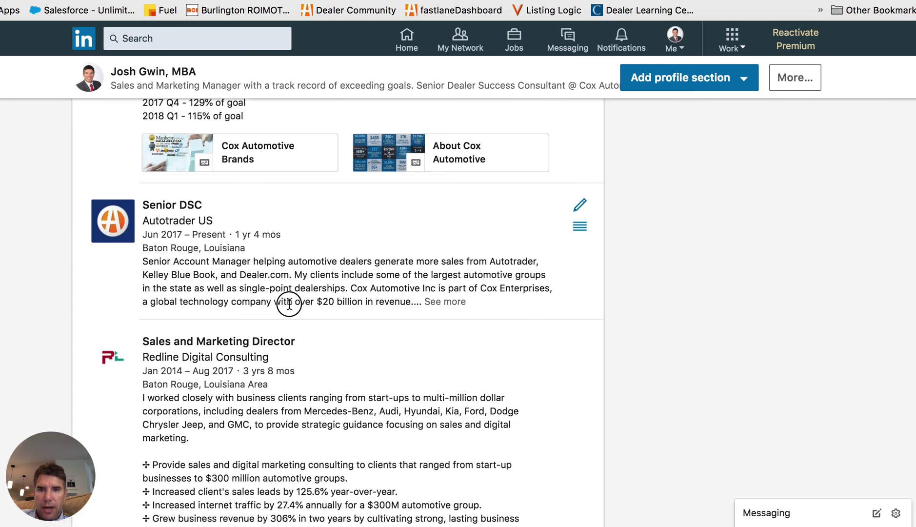
click(441, 301)
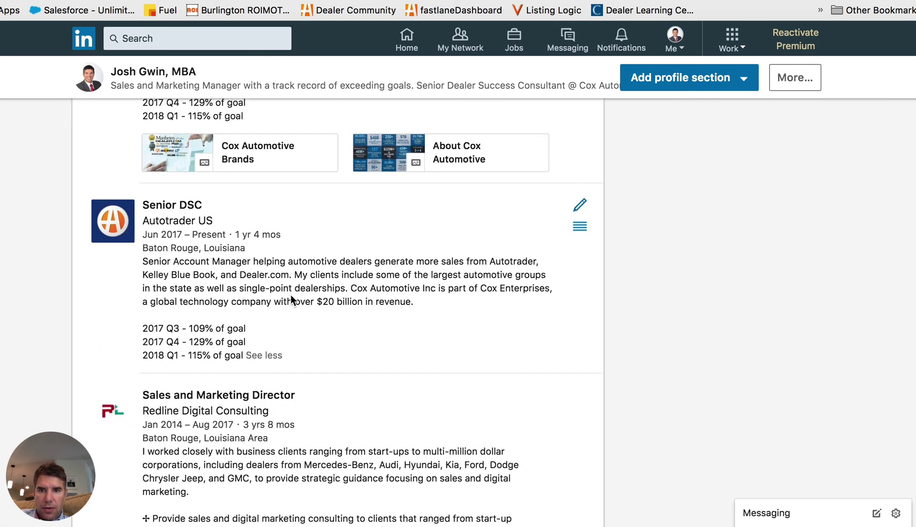
scroll(290, 296, up, 1)
scroll(291, 295, up, 2)
scroll(290, 296, down, 7)
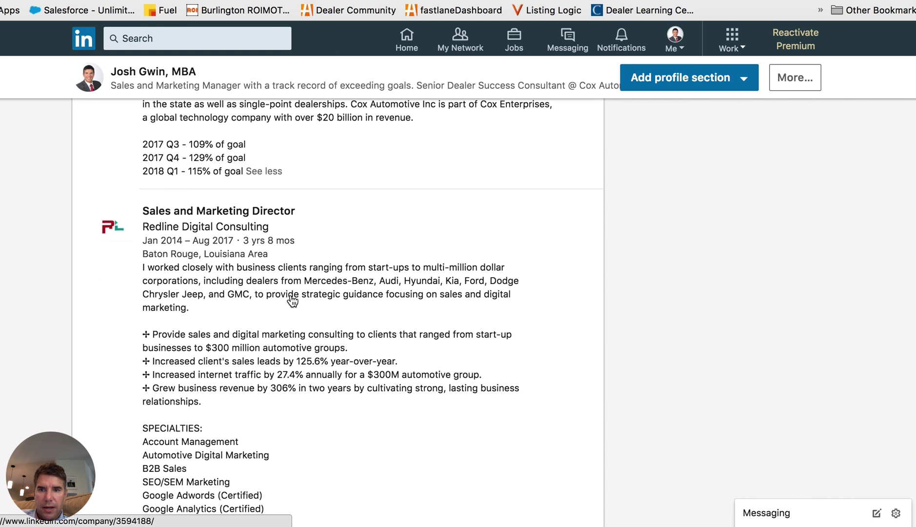
scroll(292, 300, down, 2)
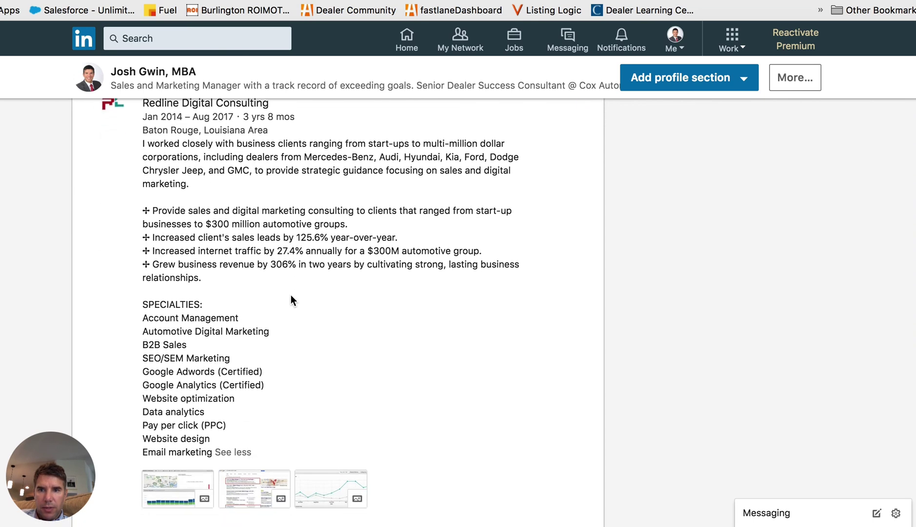
Step: Highlight the Redline specialties list, collapse and re-expand it, then scroll to 'Email marketing'
drag(142, 259, 226, 355)
click(226, 355)
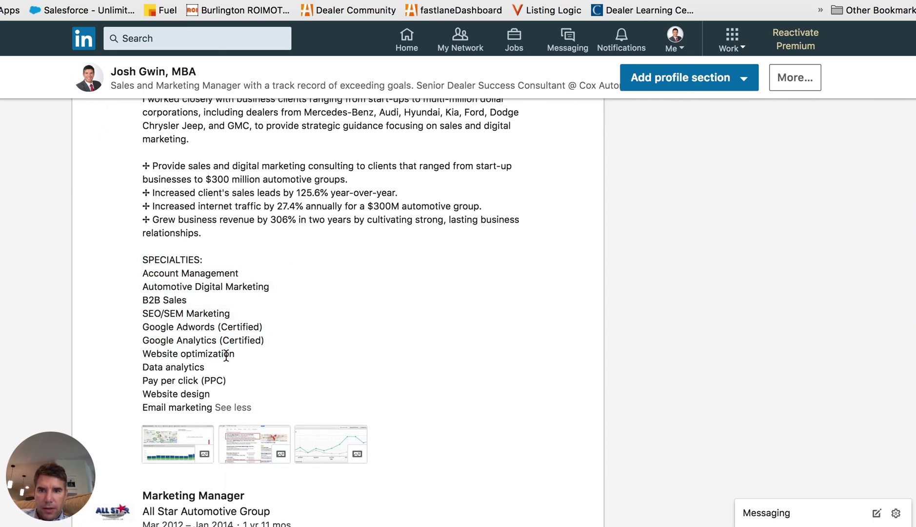
click(233, 408)
scroll(222, 310, up, 2)
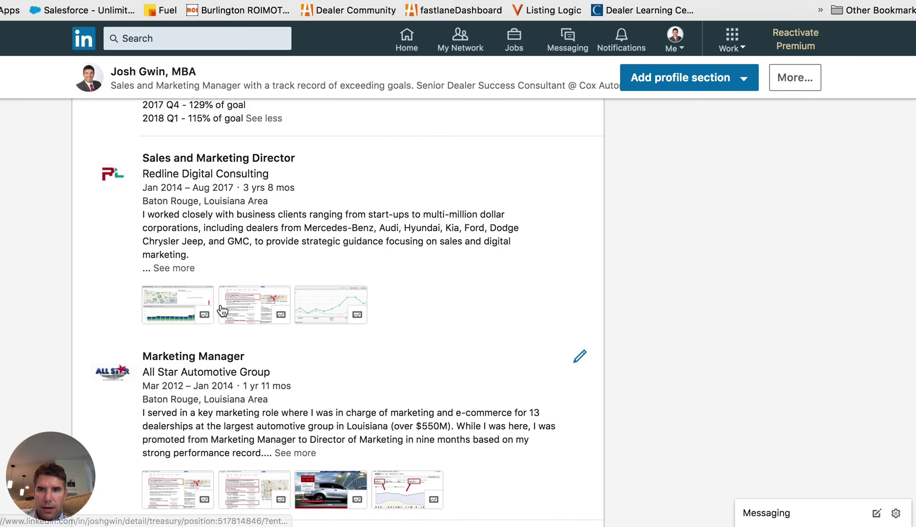
click(181, 268)
scroll(181, 268, down, 2)
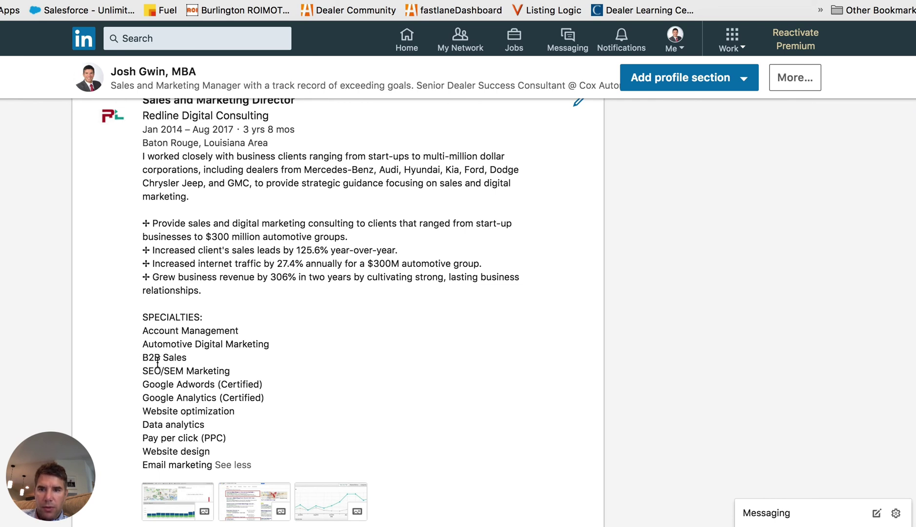
scroll(157, 362, down, 1)
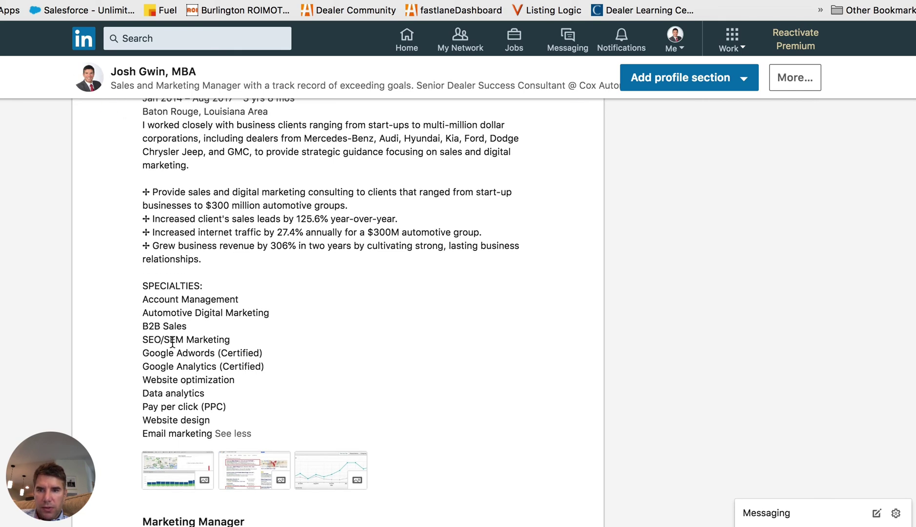
scroll(179, 385, down, 1)
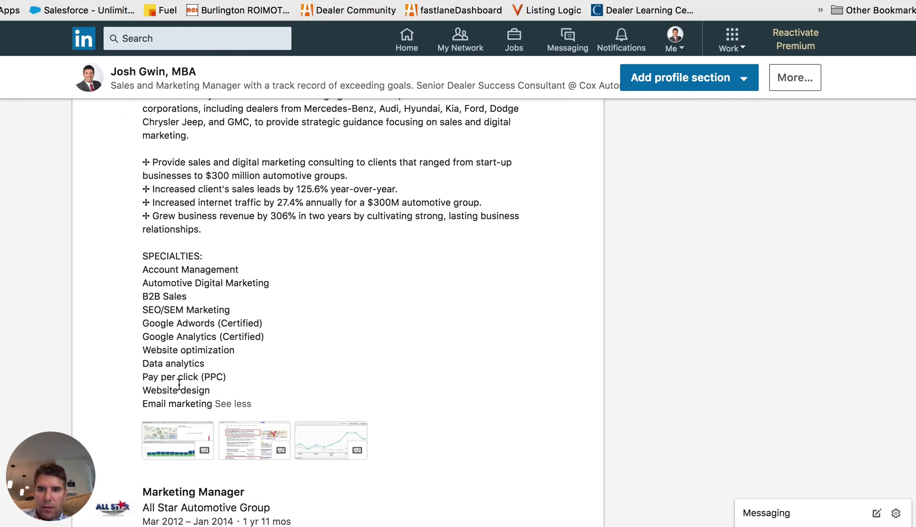
scroll(189, 340, down, 8)
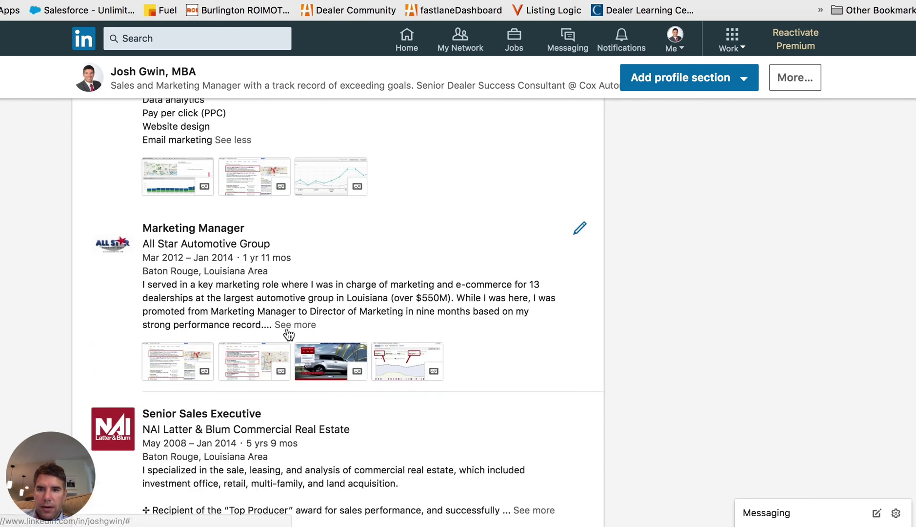
Step: Expand the Mar 2012 – Jan 2014 Marketing Manager entry and highlight its SPECIALTIES text
click(289, 324)
scroll(289, 323, down, 3)
scroll(288, 324, down, 1)
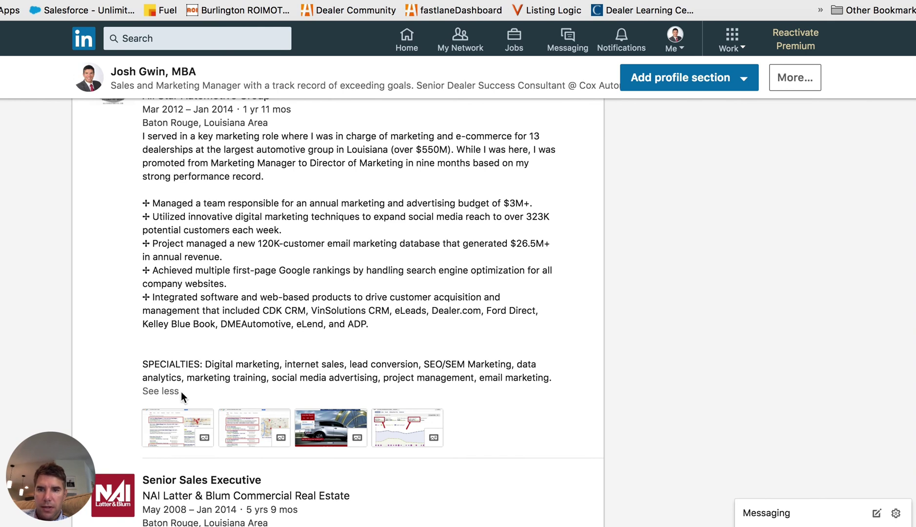
drag(141, 364, 556, 374)
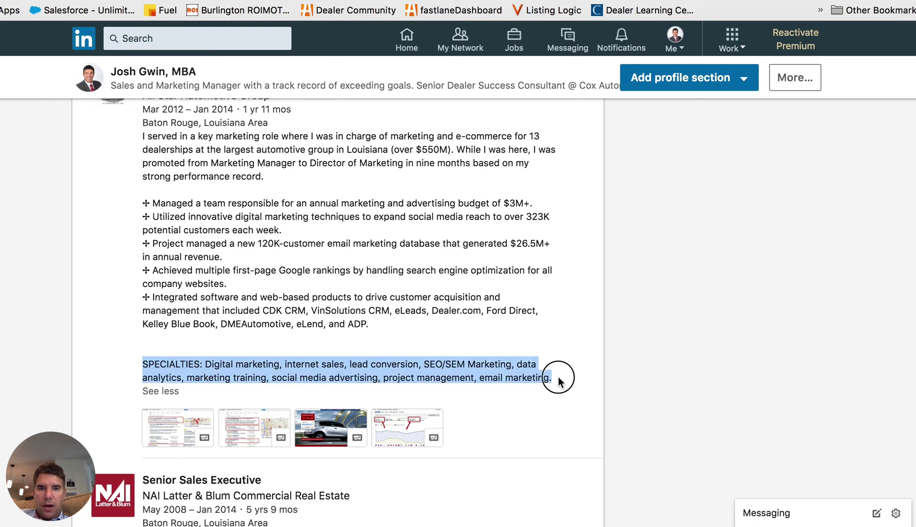
click(558, 376)
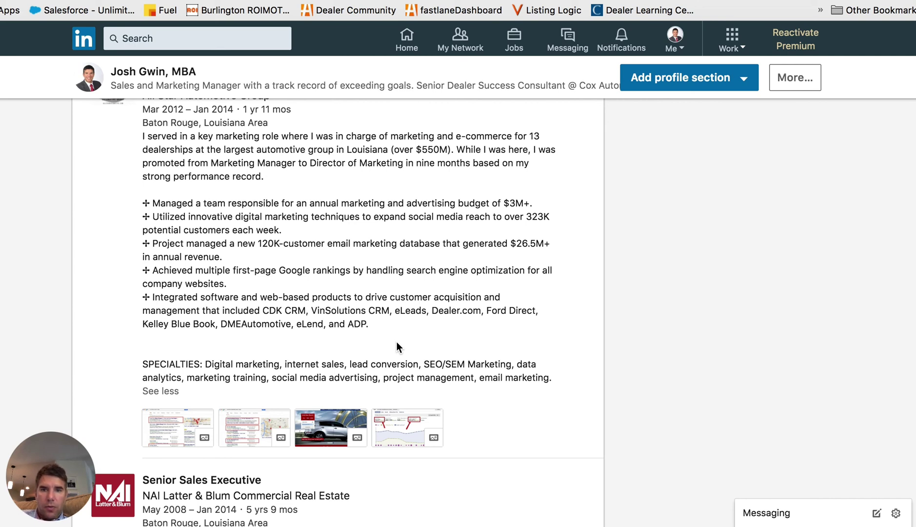
Step: Scroll back up to the profile headline at the top of the page
scroll(292, 332, up, 7)
scroll(292, 332, up, 15)
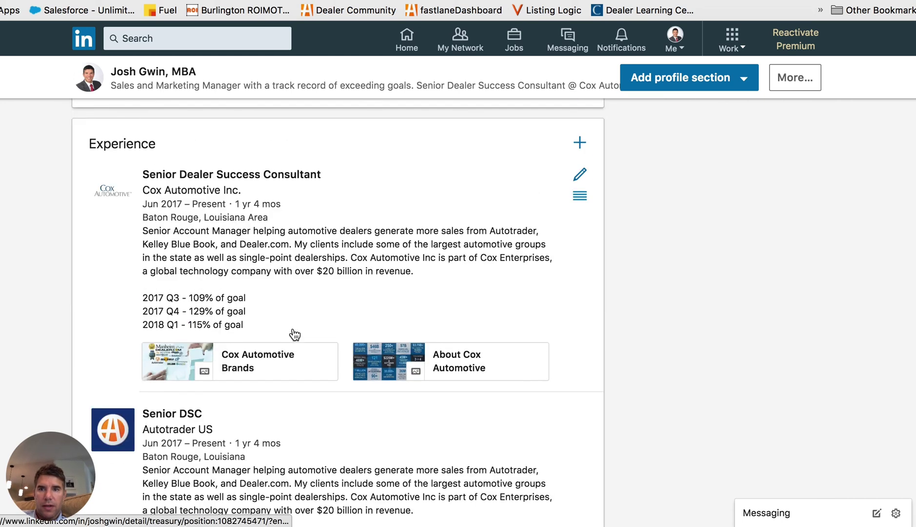
scroll(294, 335, up, 7)
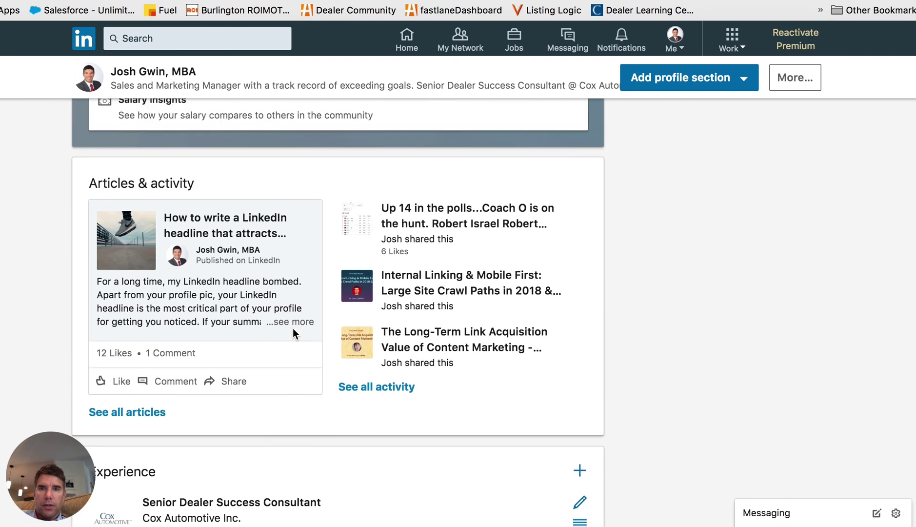
scroll(292, 328, up, 12)
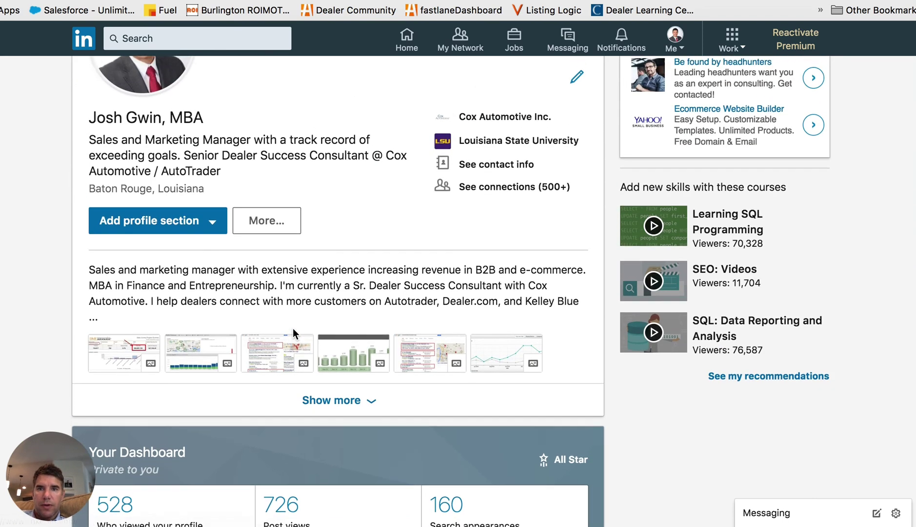
scroll(293, 328, up, 5)
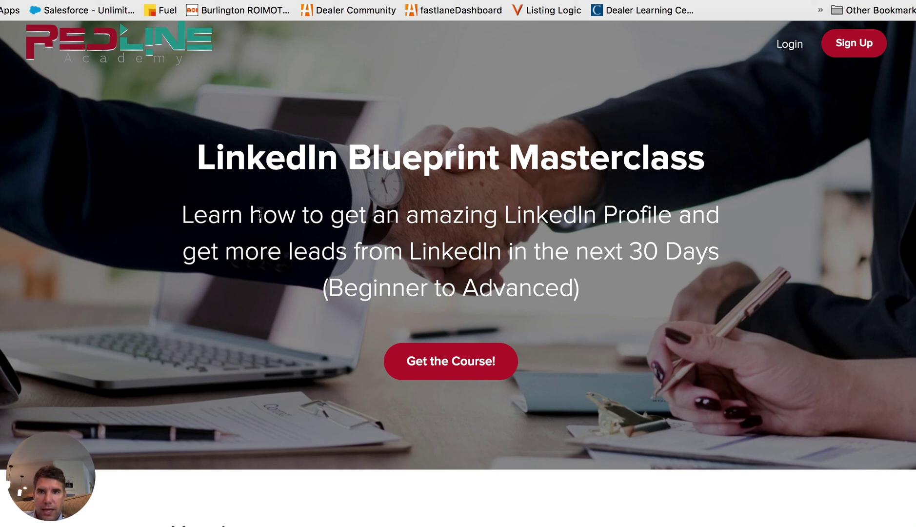
Step: Scroll to 'Who this course is for' and close the 19-Step LinkedIn Profile Checklist popup
scroll(260, 213, down, 5)
scroll(260, 213, down, 4)
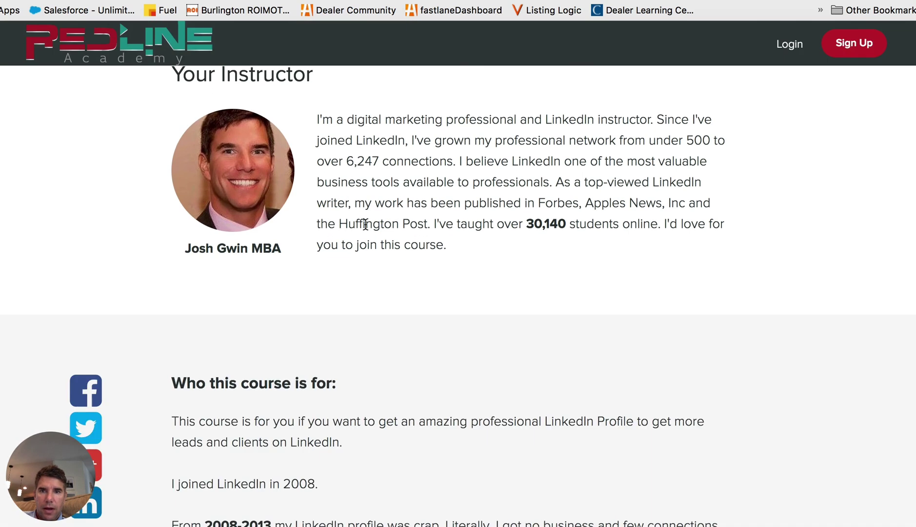
scroll(365, 224, down, 5)
scroll(365, 230, down, 1)
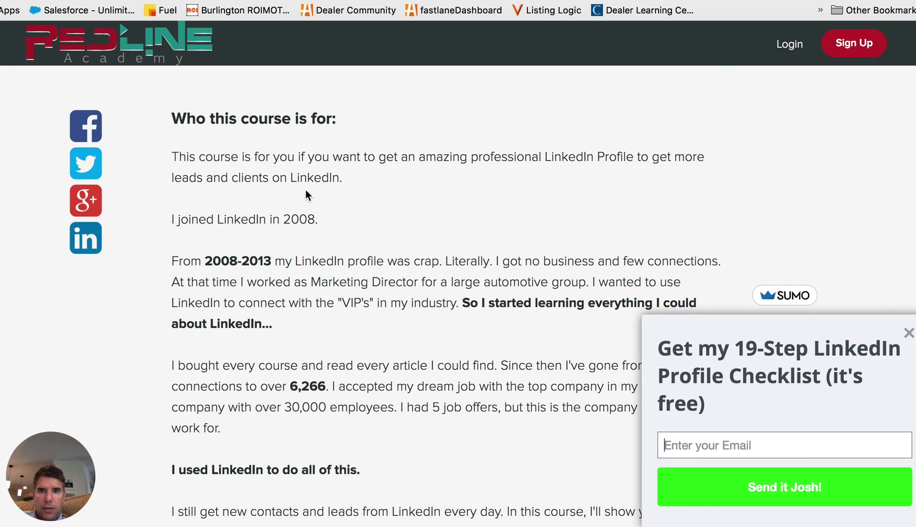
scroll(247, 259, down, 1)
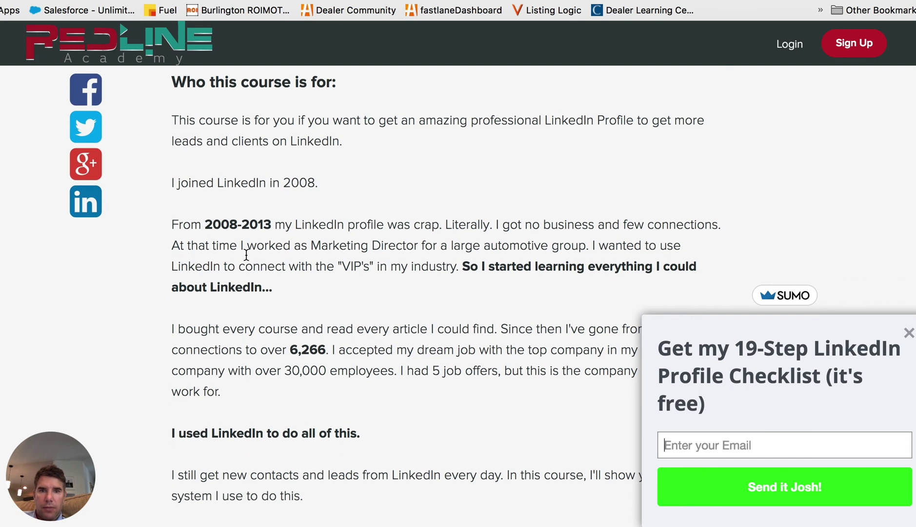
scroll(247, 255, down, 1)
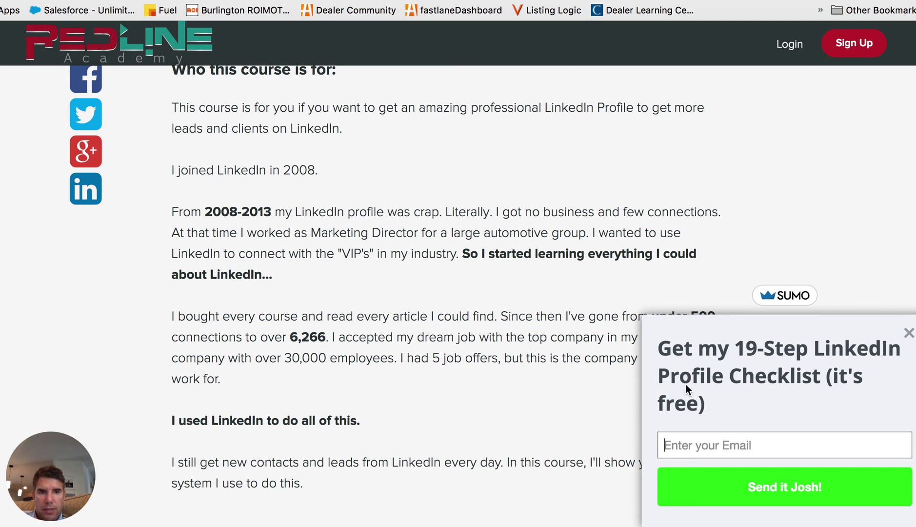
click(675, 461)
click(596, 434)
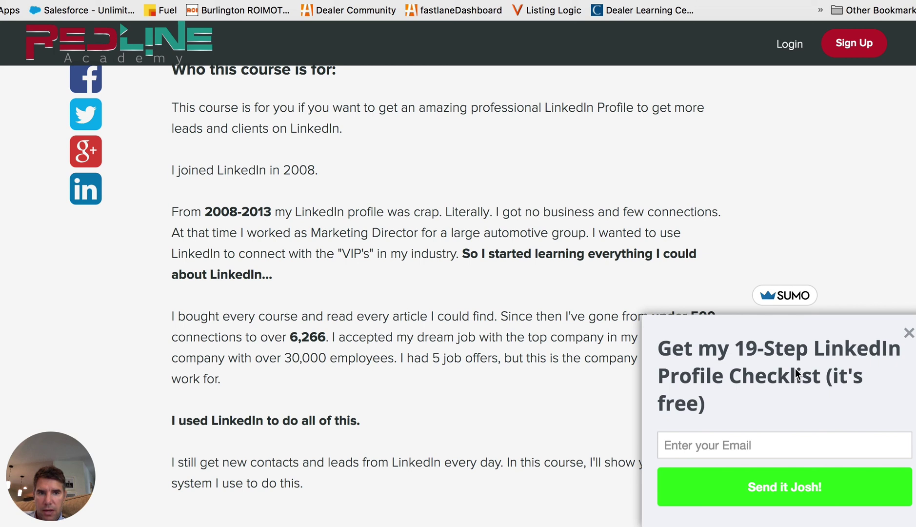
click(909, 332)
scroll(473, 322, down, 1)
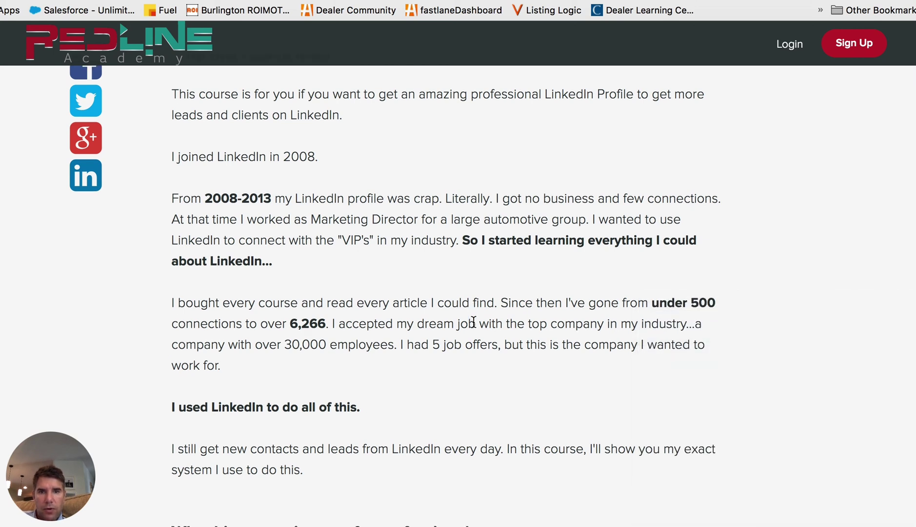
scroll(473, 322, down, 12)
scroll(343, 312, down, 8)
scroll(343, 313, up, 6)
scroll(343, 310, up, 3)
scroll(342, 311, down, 10)
scroll(342, 312, down, 18)
click(344, 315)
scroll(343, 311, down, 14)
scroll(342, 310, down, 6)
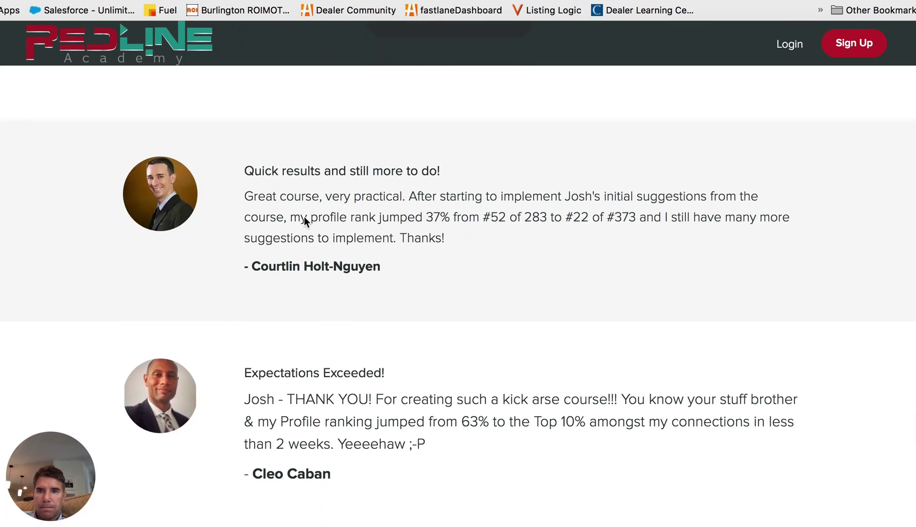
drag(248, 171, 436, 319)
click(438, 318)
scroll(441, 315, down, 6)
scroll(441, 317, down, 12)
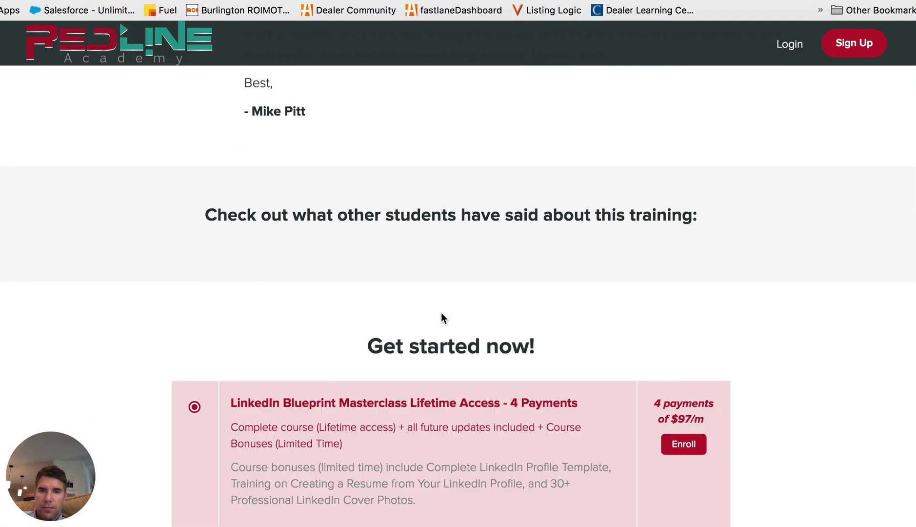
scroll(441, 315, down, 15)
scroll(444, 323, up, 5)
click(445, 322)
scroll(443, 324, up, 10)
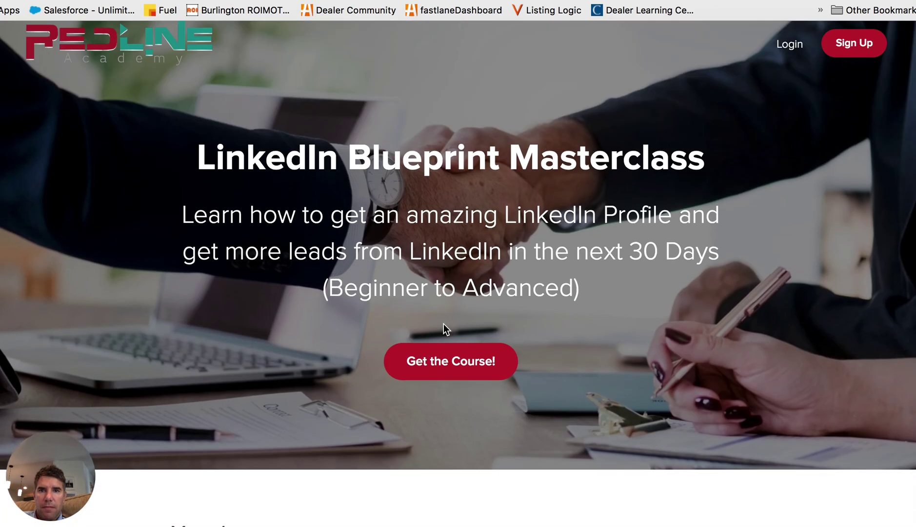